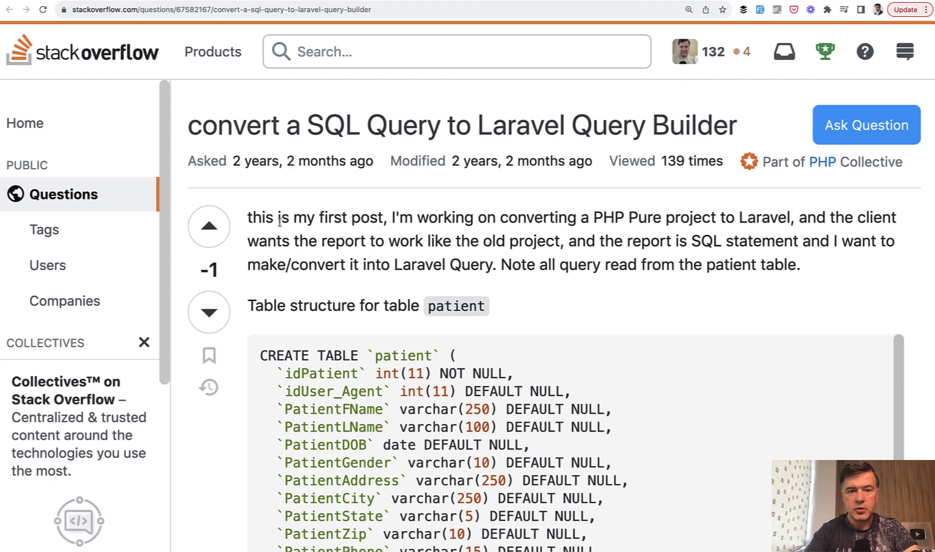
scroll(279, 225, down, 1)
scroll(278, 225, down, 2)
scroll(278, 225, down, 2)
scroll(278, 223, down, 1)
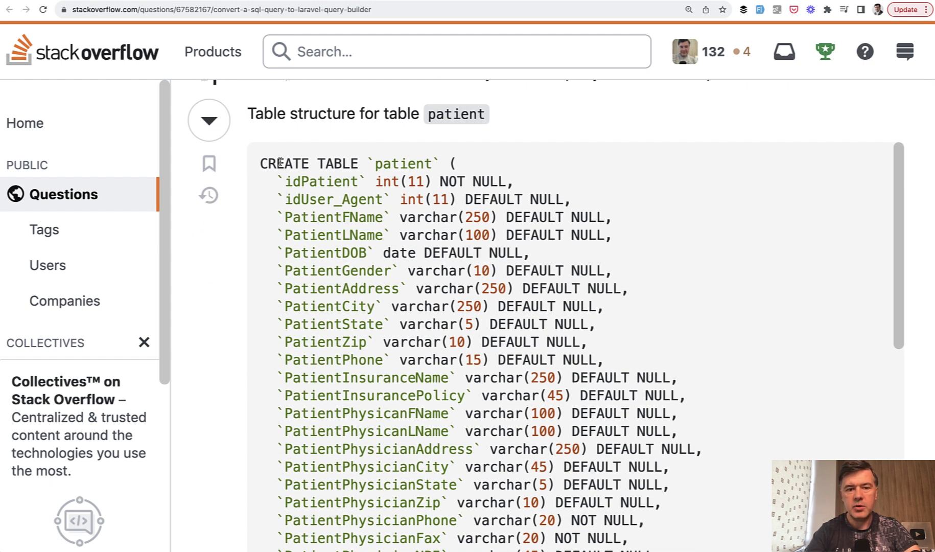
Highlight the patient CREATE TABLE opening lines, then the varchar type of PatientHeight
drag(277, 162, 359, 288)
click(359, 288)
scroll(359, 288, down, 5)
scroll(359, 287, down, 5)
scroll(359, 286, down, 3)
scroll(359, 286, down, 5)
scroll(359, 286, down, 4)
scroll(359, 286, down, 2)
scroll(359, 284, up, 1)
scroll(359, 286, up, 2)
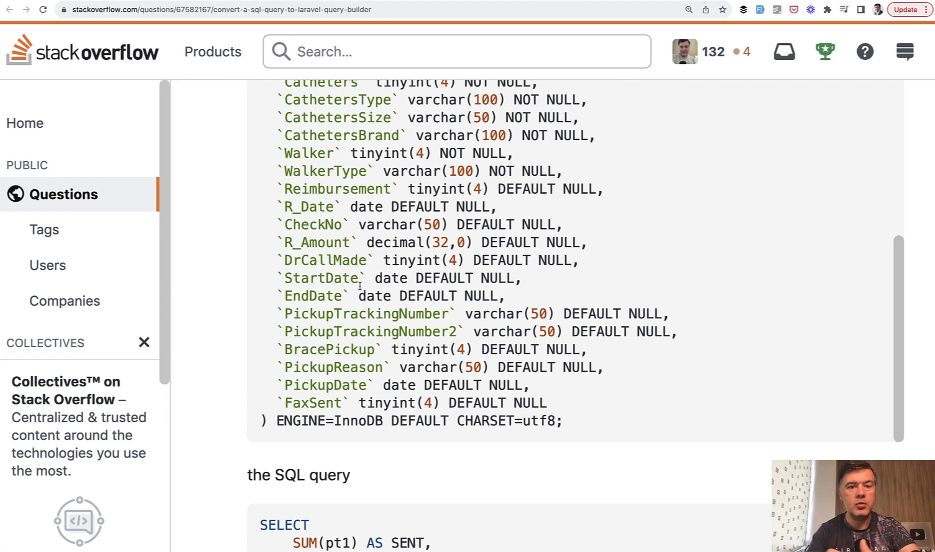
scroll(359, 286, up, 2)
scroll(359, 286, up, 5)
scroll(359, 286, up, 5)
scroll(359, 286, up, 5)
scroll(360, 288, up, 5)
scroll(360, 288, up, 4)
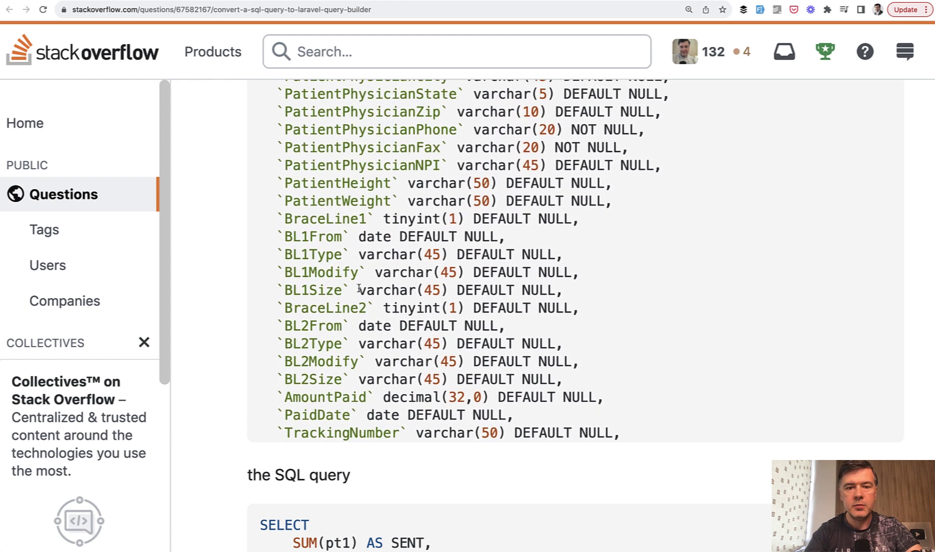
double_click(445, 183)
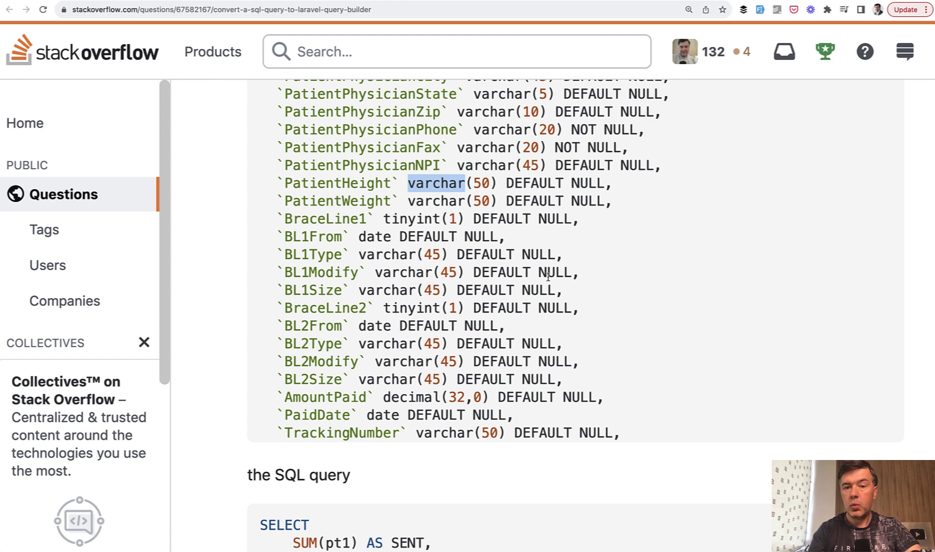
scroll(548, 275, up, 1)
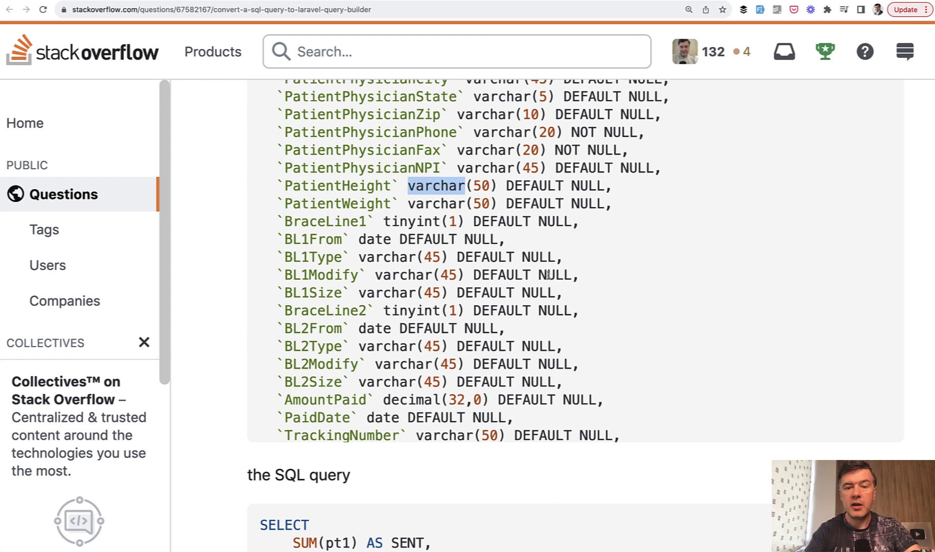
scroll(548, 275, up, 1)
scroll(548, 275, up, 2)
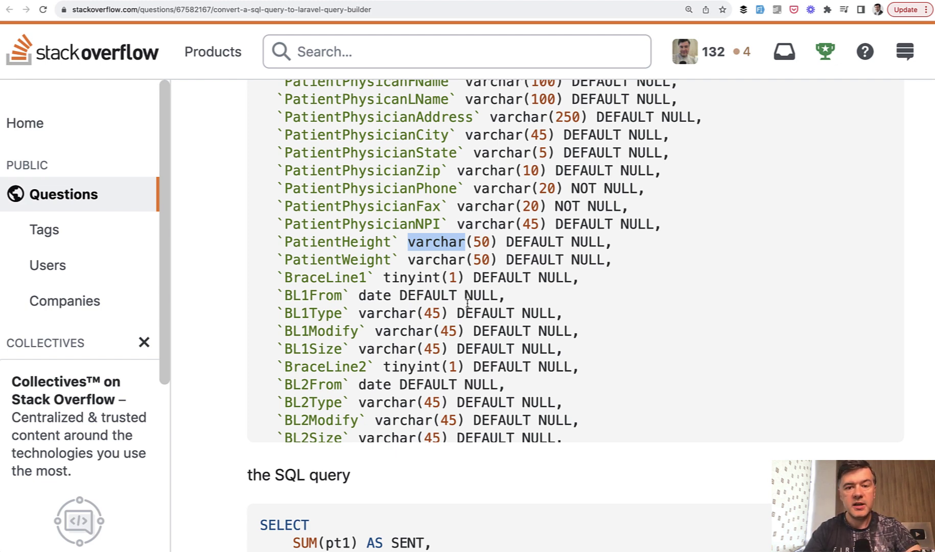
Switch to the GitHub create_patient_table.php migration tab
key(ctrl+Tab)
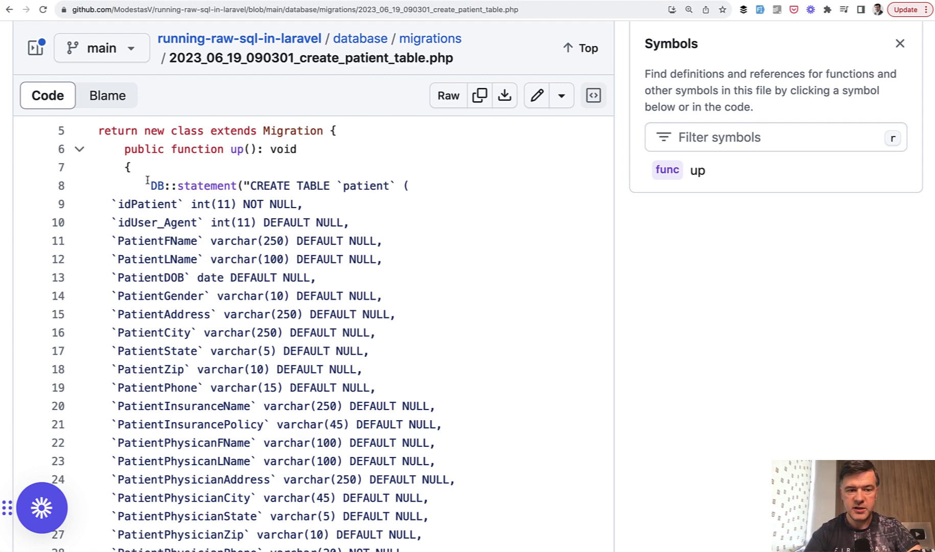
Highlight the DB::statement call and its CREATE TABLE SQL in the migration
drag(148, 184, 250, 278)
click(250, 277)
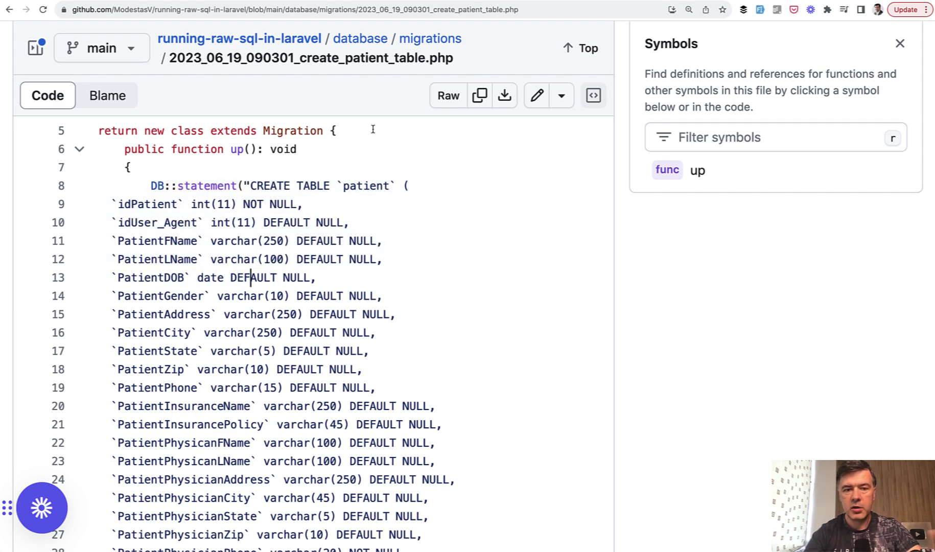
scroll(338, 368, down, 3)
scroll(338, 367, down, 1)
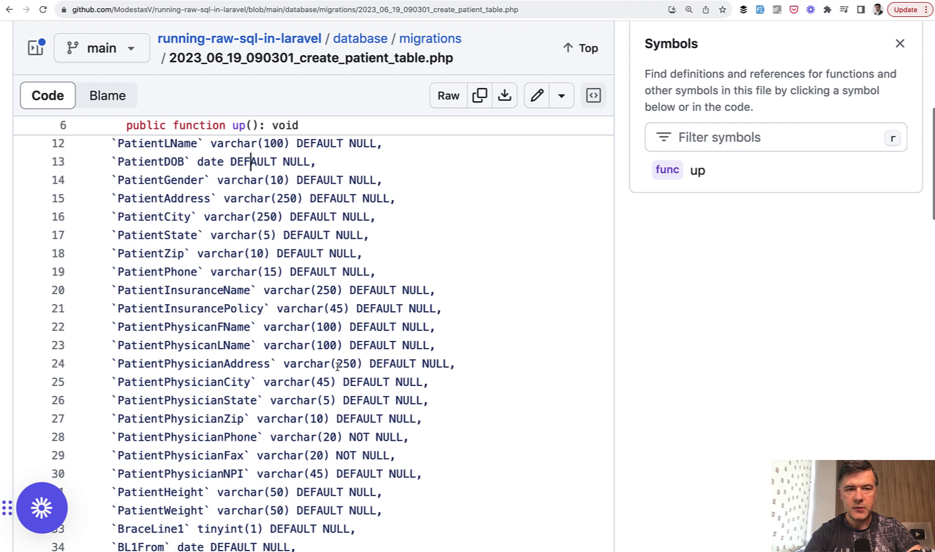
scroll(338, 368, up, 1)
scroll(338, 367, up, 1)
scroll(338, 368, up, 2)
scroll(338, 367, up, 1)
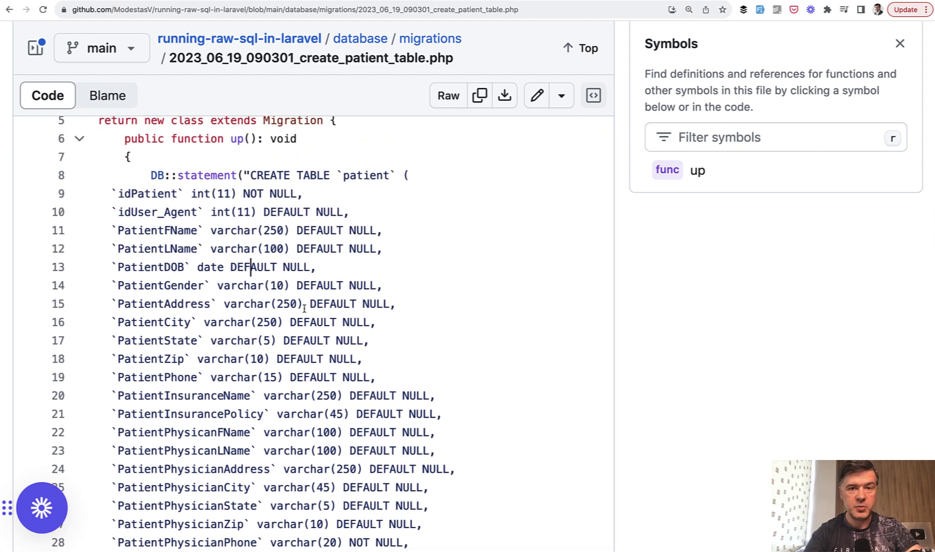
scroll(304, 307, up, 1)
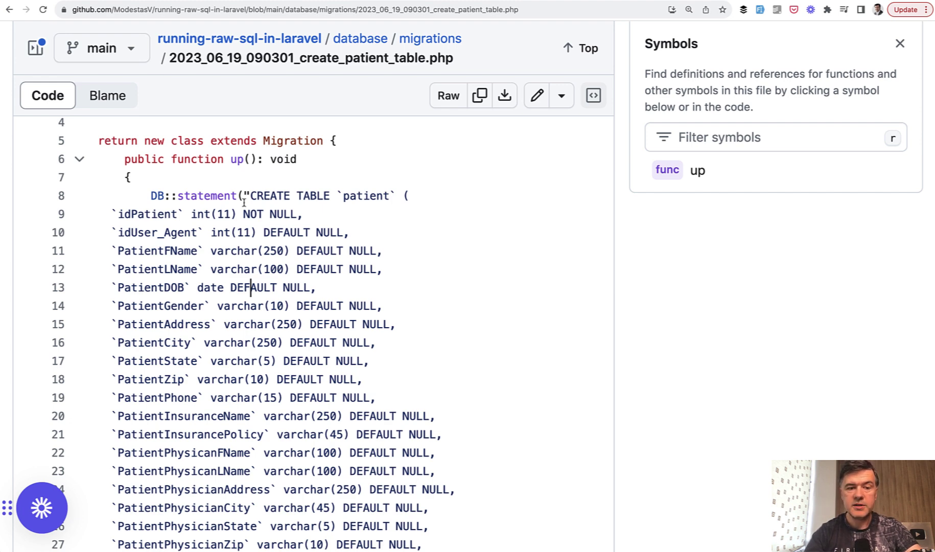
mouse_move(243, 195)
mouse_down()
mouse_move(262, 246)
mouse_move(295, 284)
mouse_up()
click(297, 286)
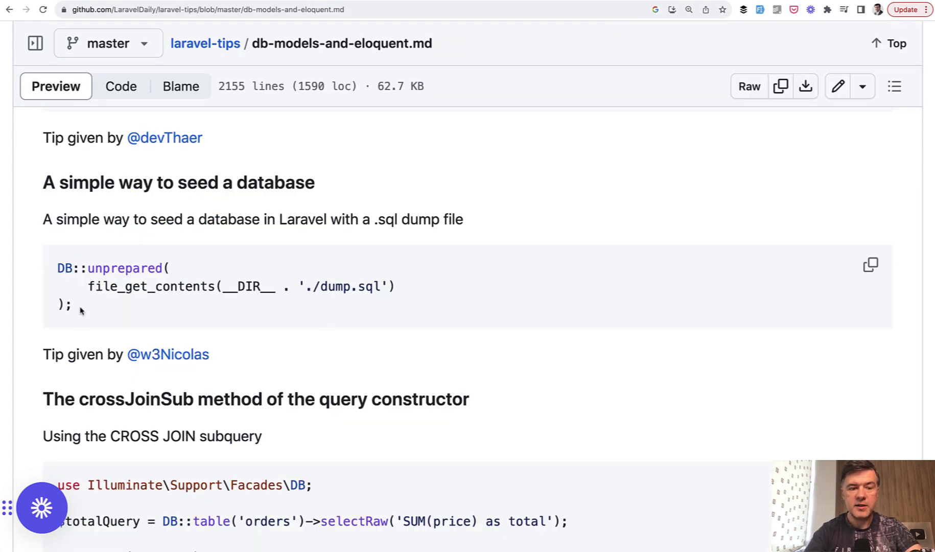
Highlight the DB::unprepared snippet, its .sql dump file and file_get_contents call
drag(81, 308, 47, 257)
double_click(370, 286)
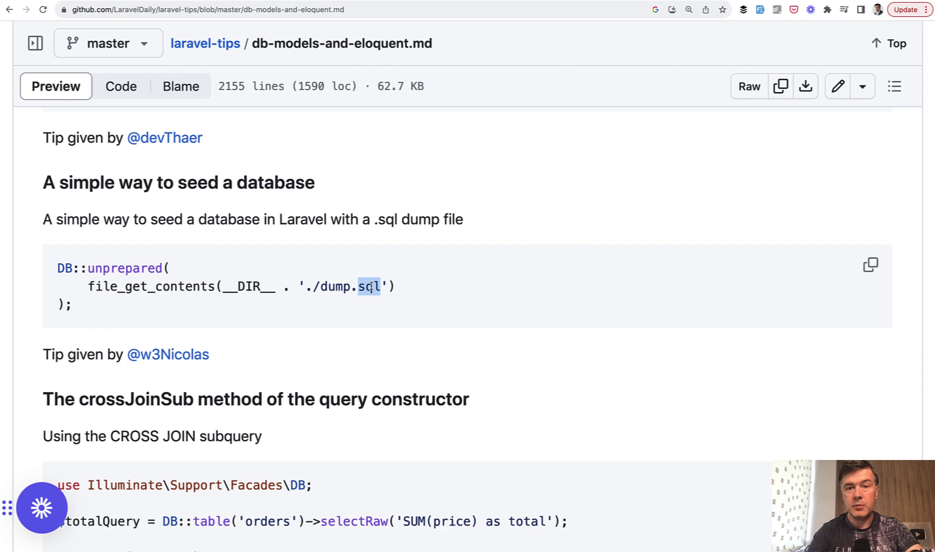
click(314, 321)
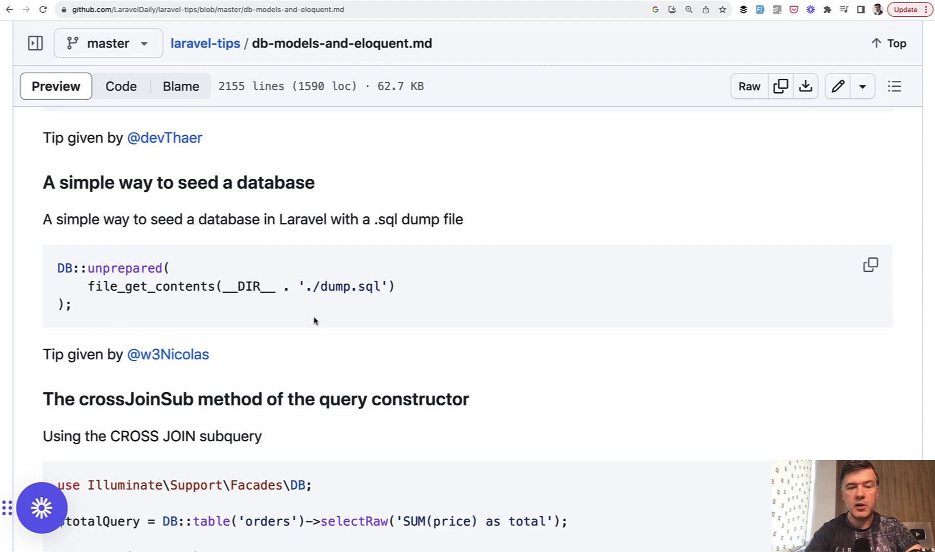
double_click(121, 270)
double_click(161, 287)
click(161, 286)
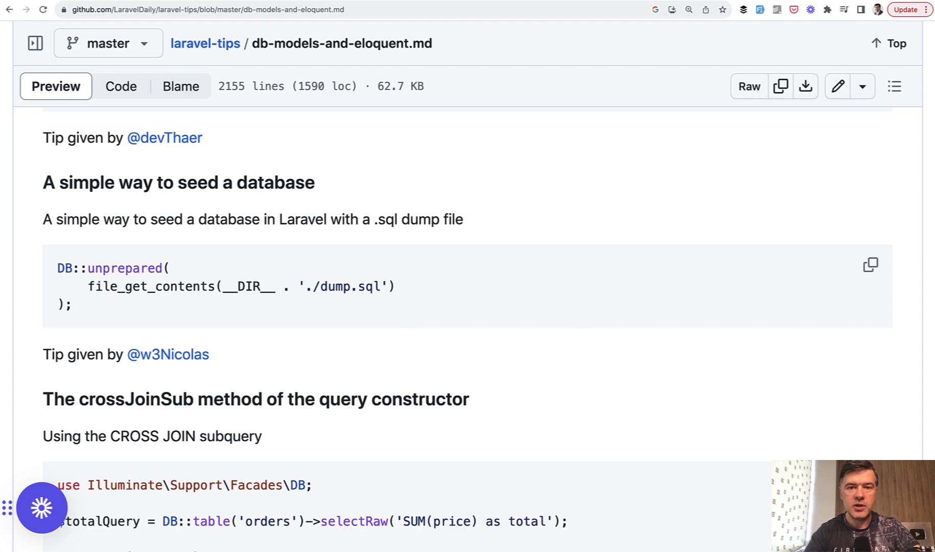
Return to the Stack Overflow question tab
click(546, 1)
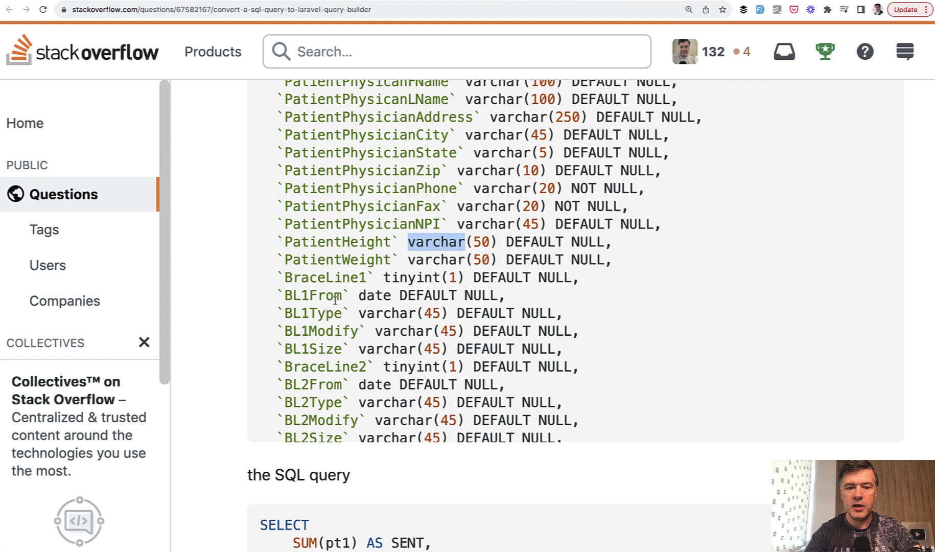
scroll(335, 300, up, 1)
scroll(380, 322, up, 1)
scroll(426, 341, up, 2)
scroll(426, 341, up, 5)
scroll(426, 340, down, 1)
scroll(426, 341, down, 1)
scroll(426, 341, down, 1)
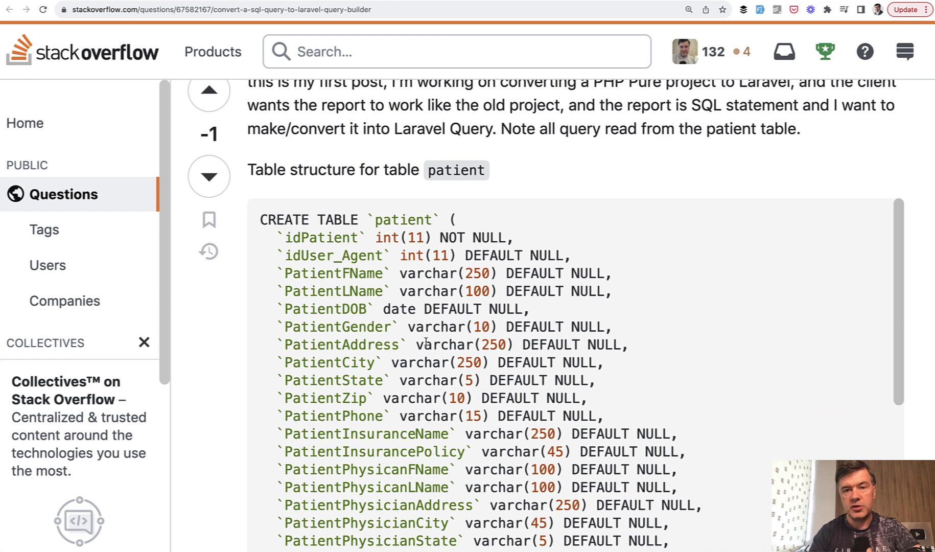
triple_click(375, 237)
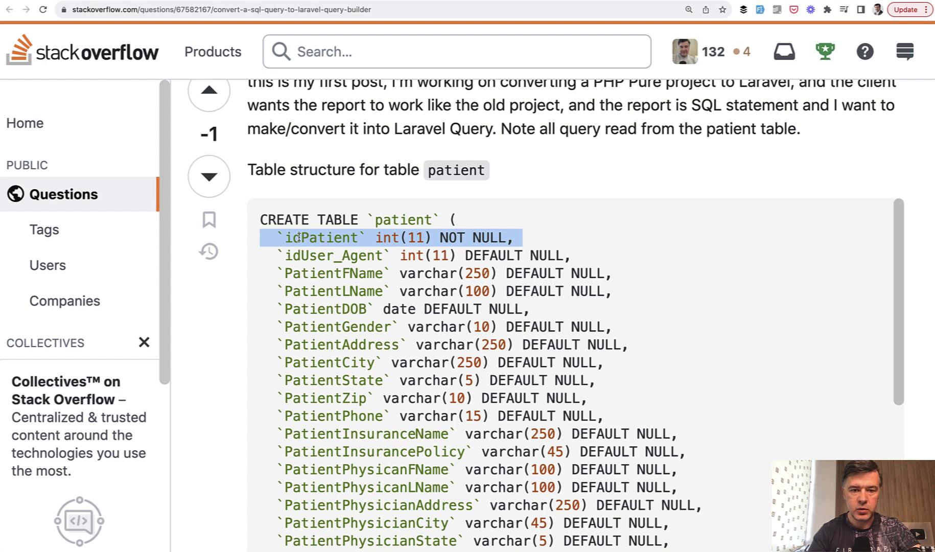
click(442, 237)
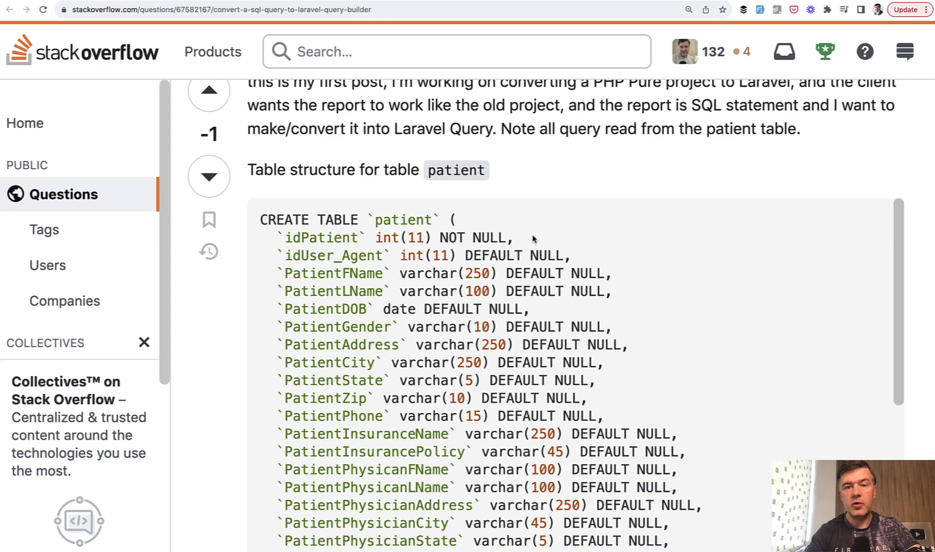
triple_click(363, 234)
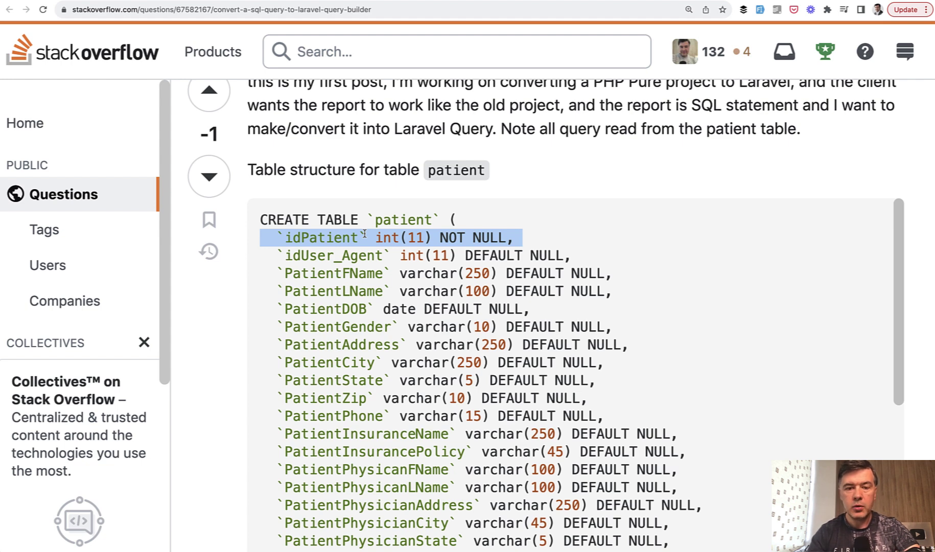
double_click(378, 238)
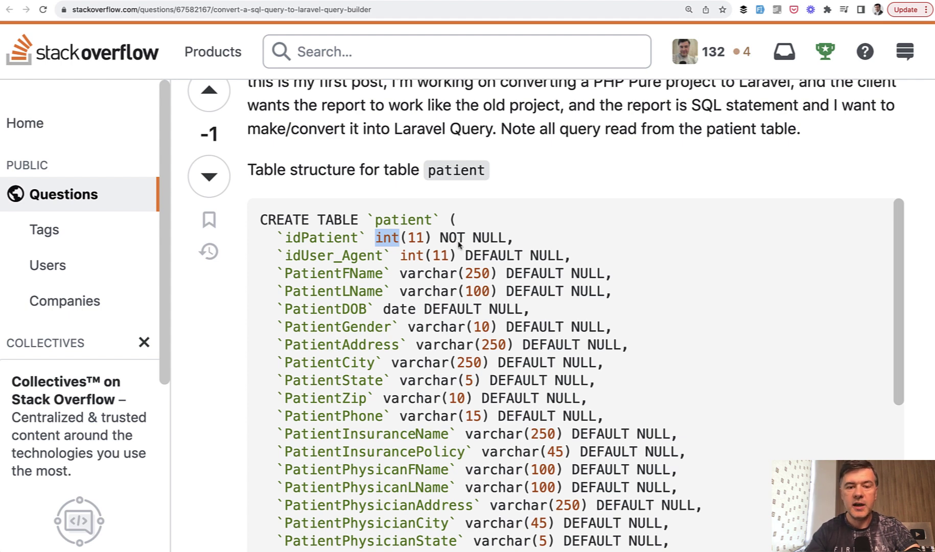
triple_click(448, 240)
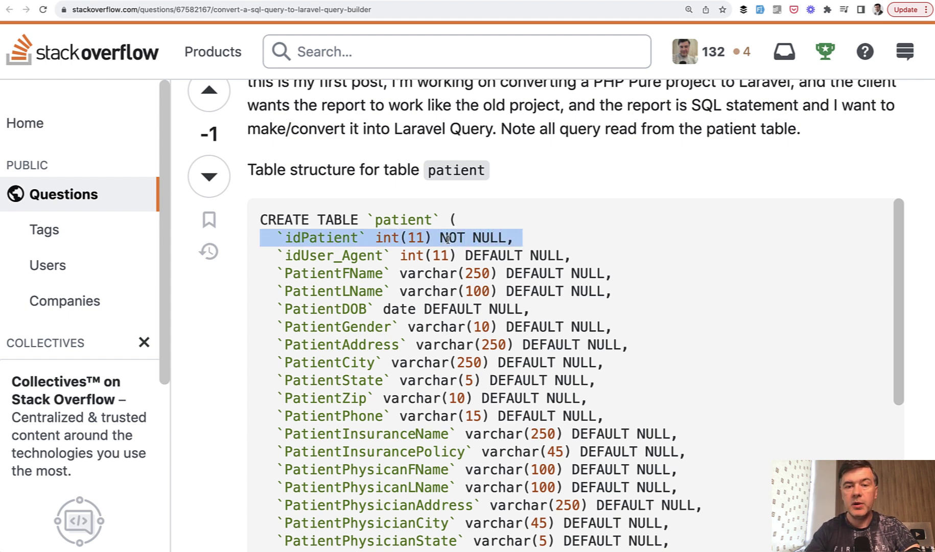